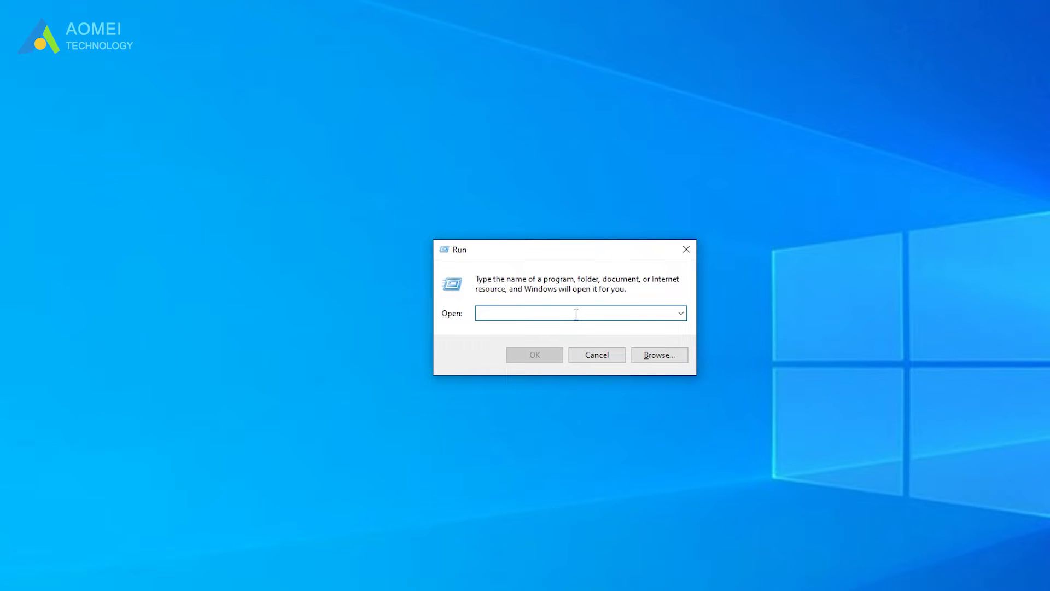
# Open Services with services.msc and stop the running Windows Update service.
pyautogui.write('services.msc')
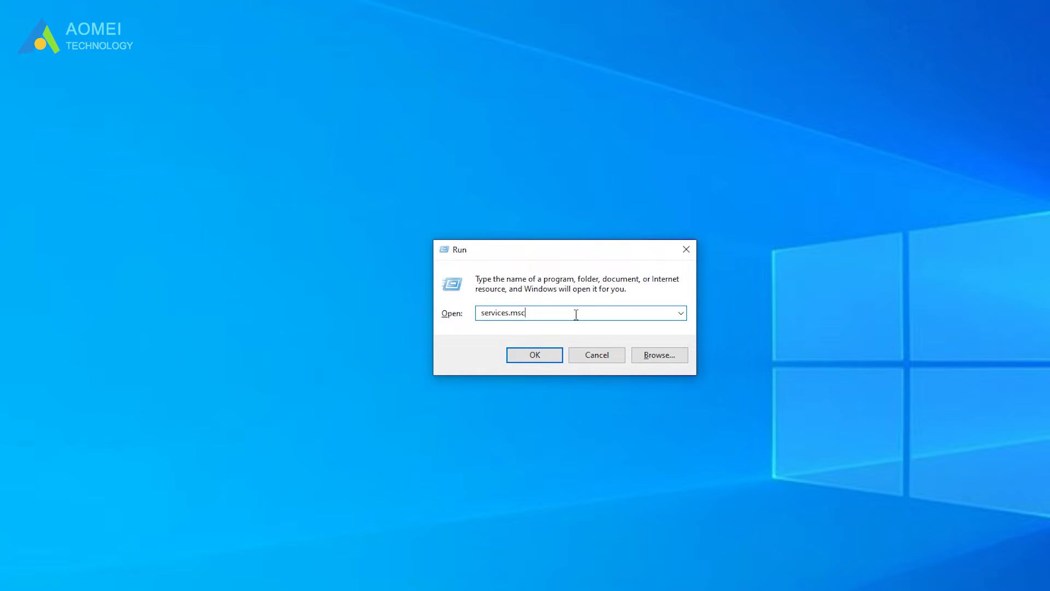
pyautogui.press('Return')
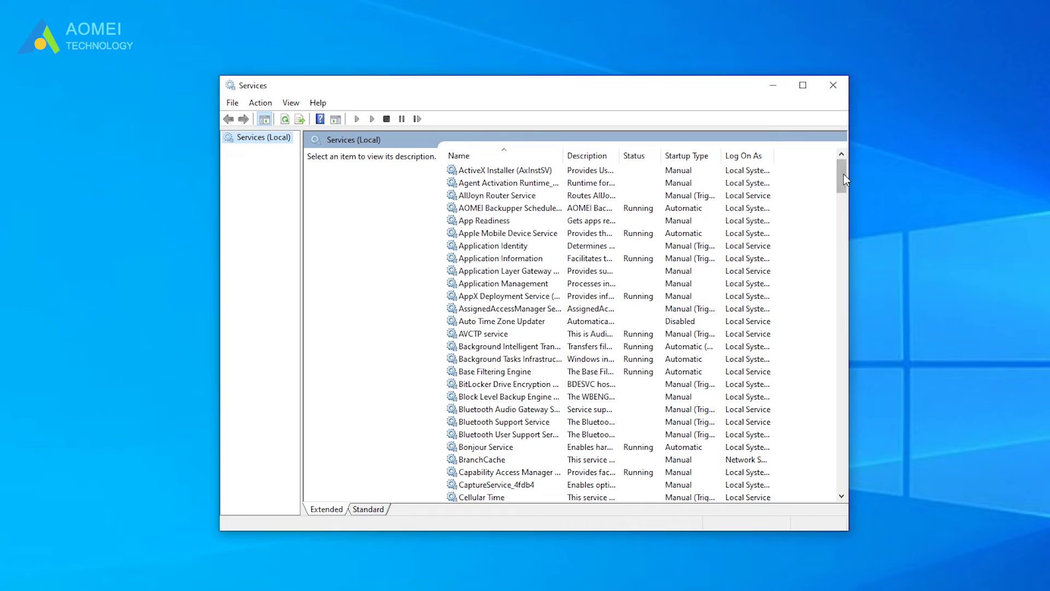
pyautogui.moveTo(843, 175); pyautogui.dragTo(825, 474)
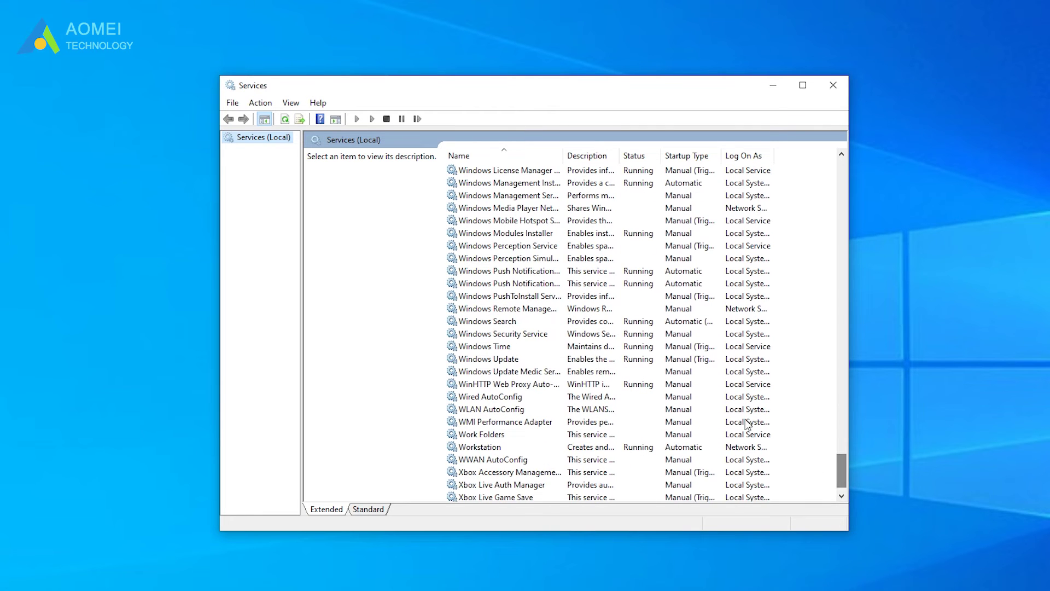
pyautogui.rightClick(520, 360)
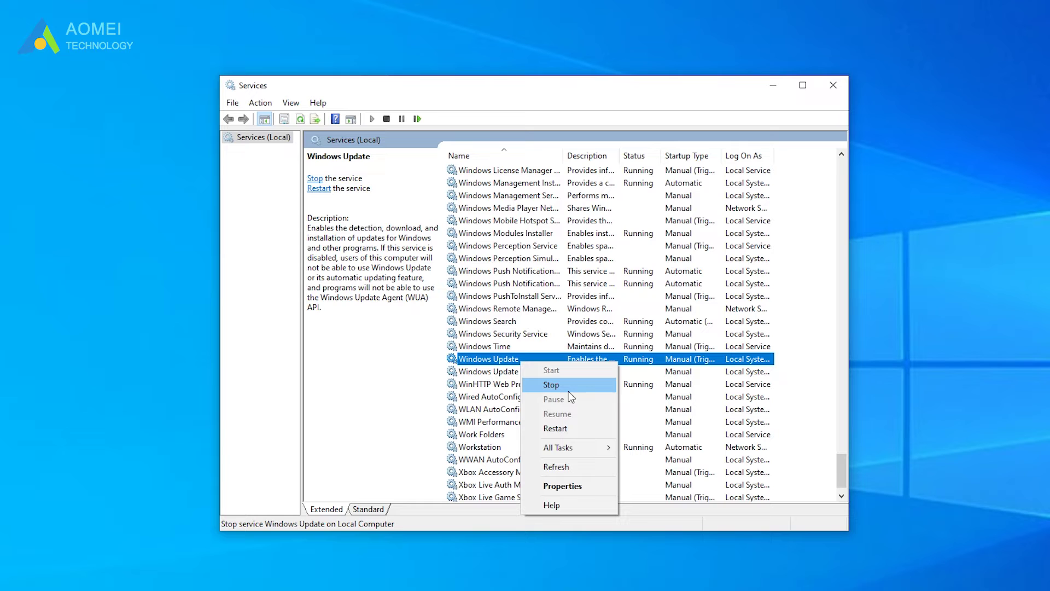
pyautogui.click(582, 388)
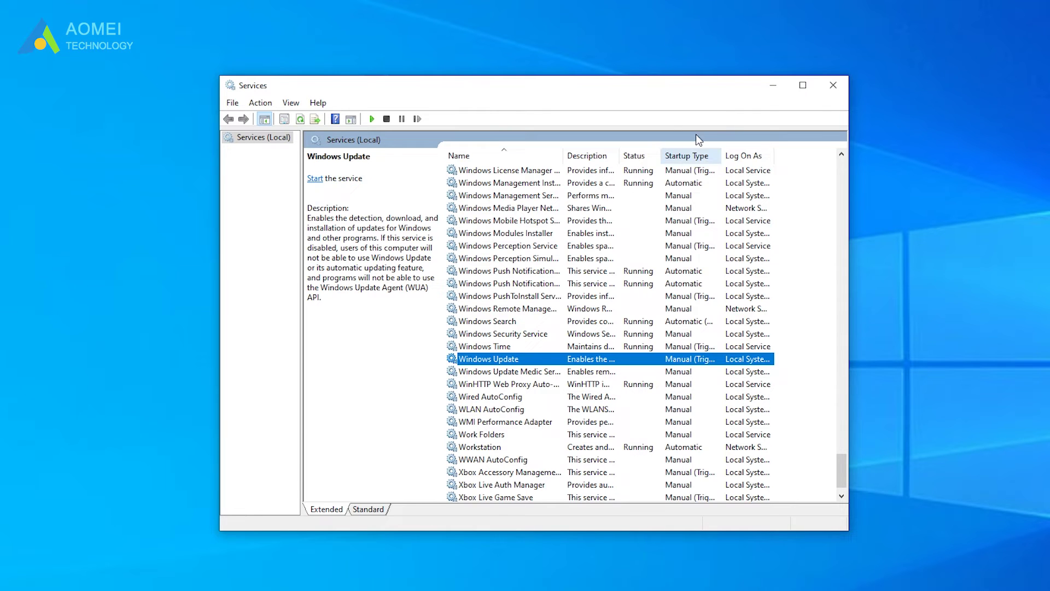
# Minimize Services and delete the SoftwareDistribution folder from C:\Windows.
pyautogui.click(773, 85)
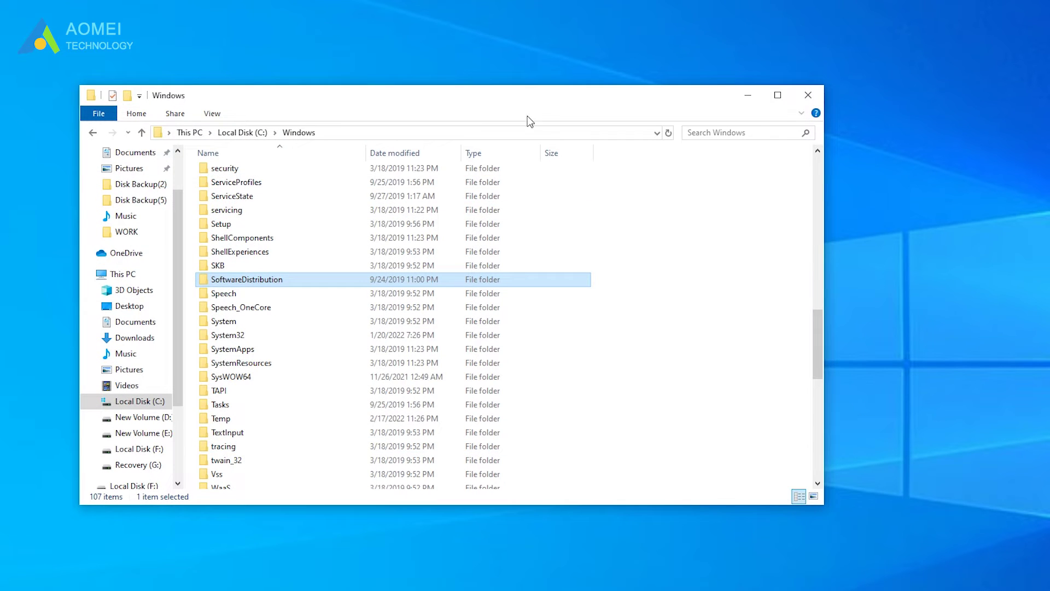
pyautogui.moveTo(548, 106); pyautogui.dragTo(583, 113)
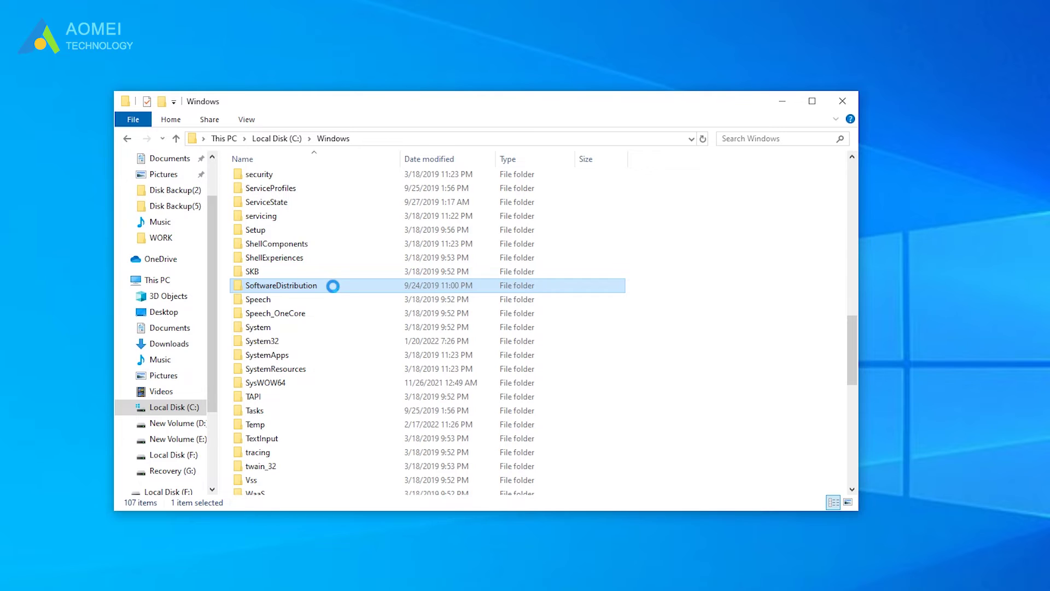
pyautogui.rightClick(333, 285)
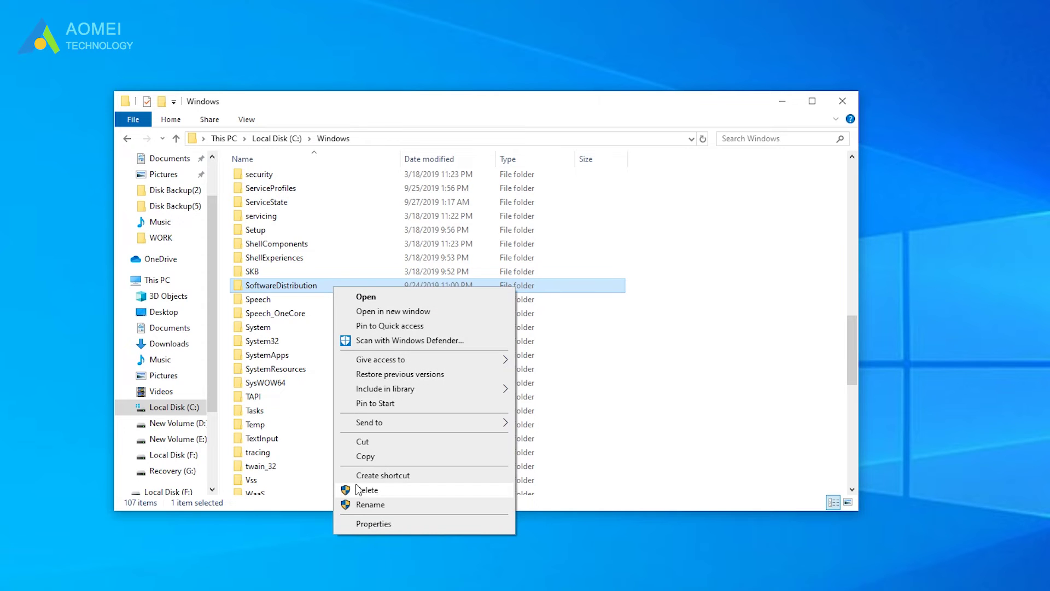
pyautogui.click(371, 493)
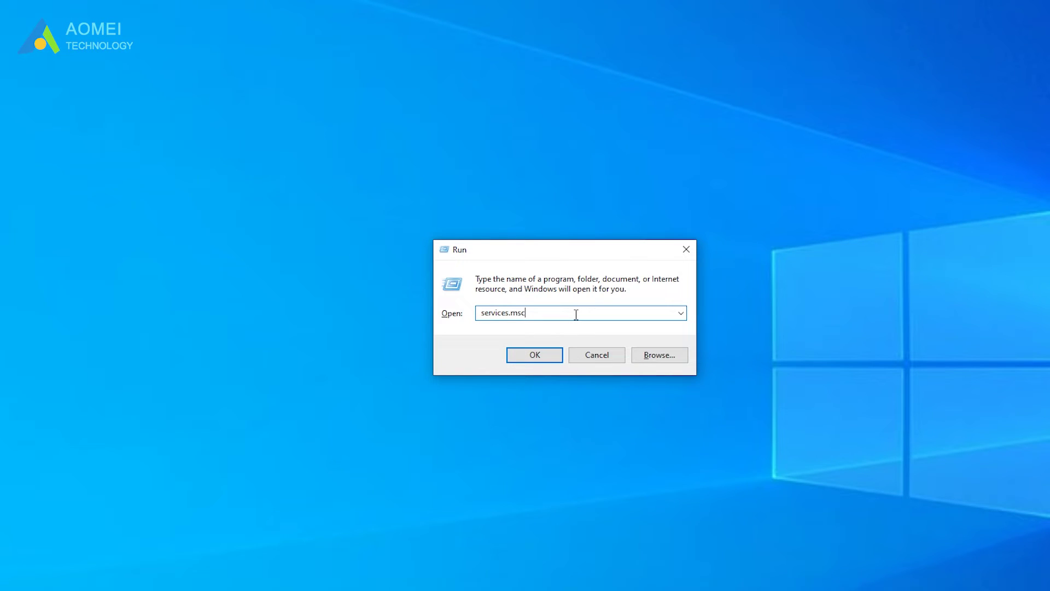
# Reopen Services with services.msc and bring up the Windows Update service's Start/Stop/Restart menu.
pyautogui.press('Return')
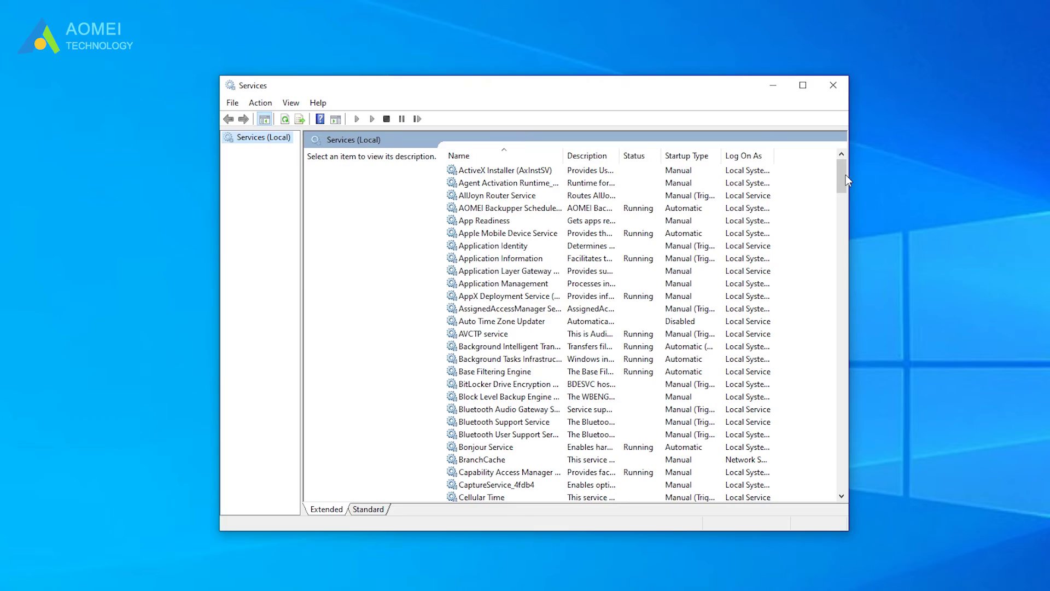
pyautogui.moveTo(842, 176); pyautogui.dragTo(826, 474)
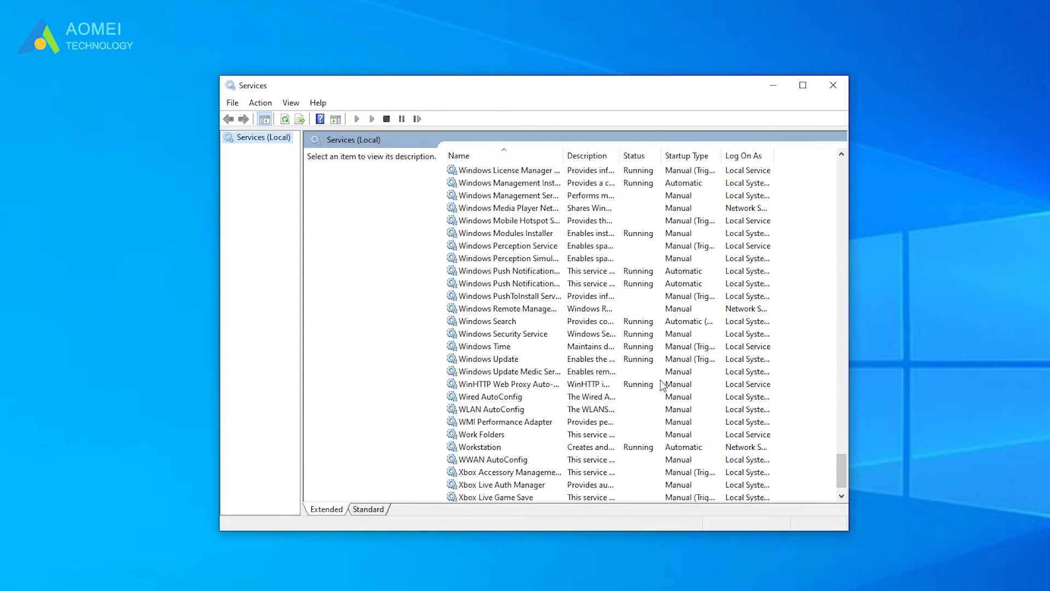
pyautogui.rightClick(519, 362)
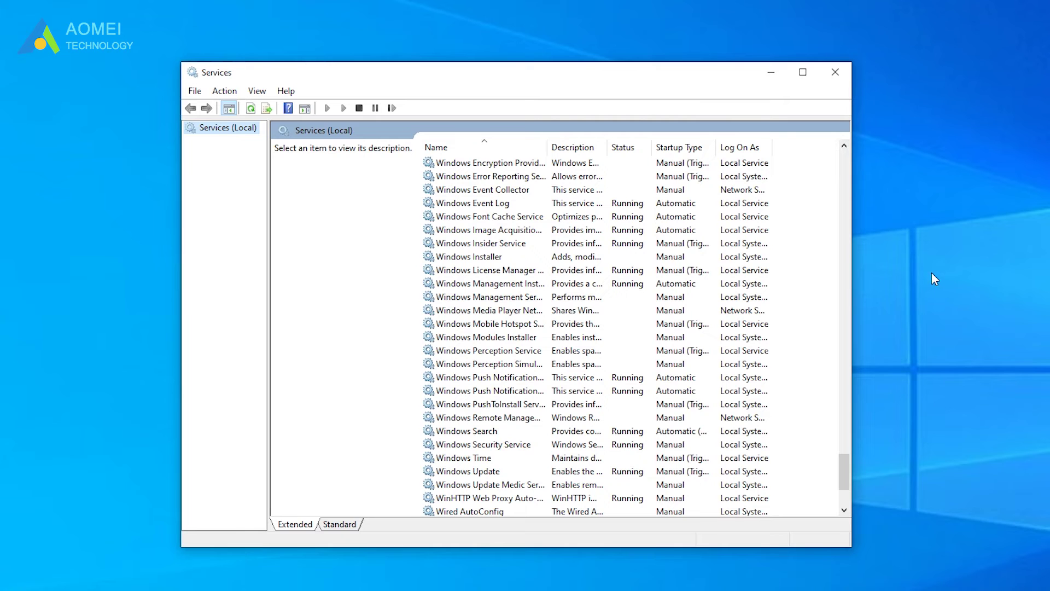
# Set Windows Modules Installer's startup type to Manual and confirm Windows Update is also Manual.
pyautogui.click(527, 338)
pyautogui.doubleClick(548, 339)
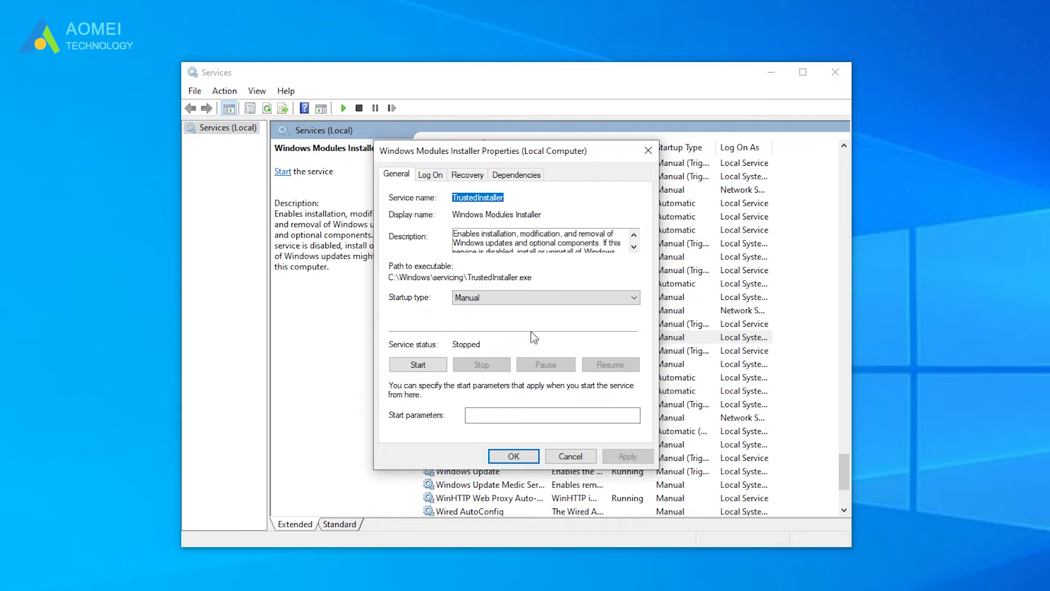
pyautogui.click(507, 297)
pyautogui.click(492, 330)
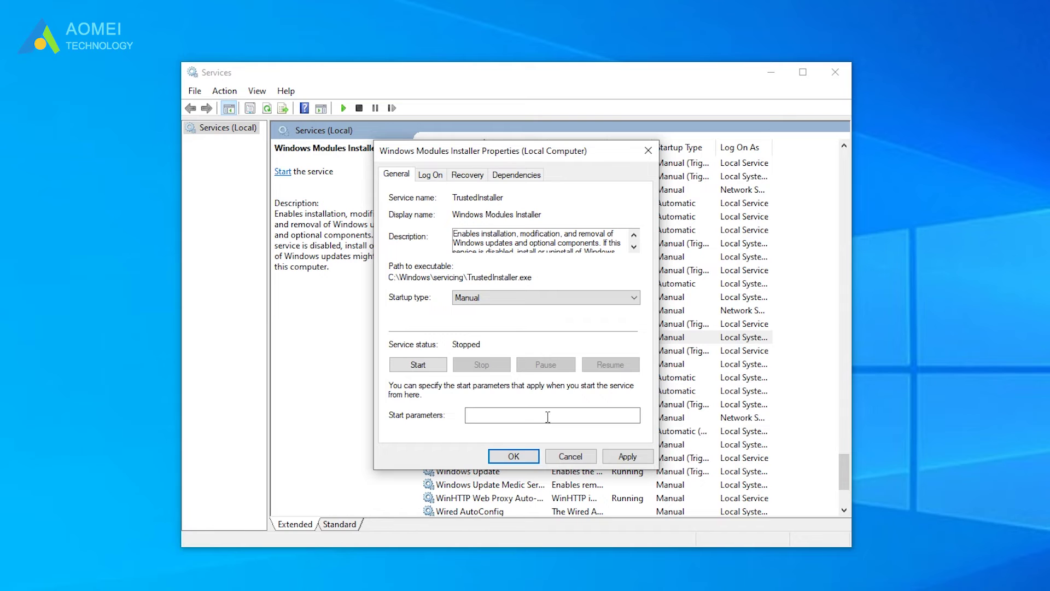
pyautogui.click(528, 455)
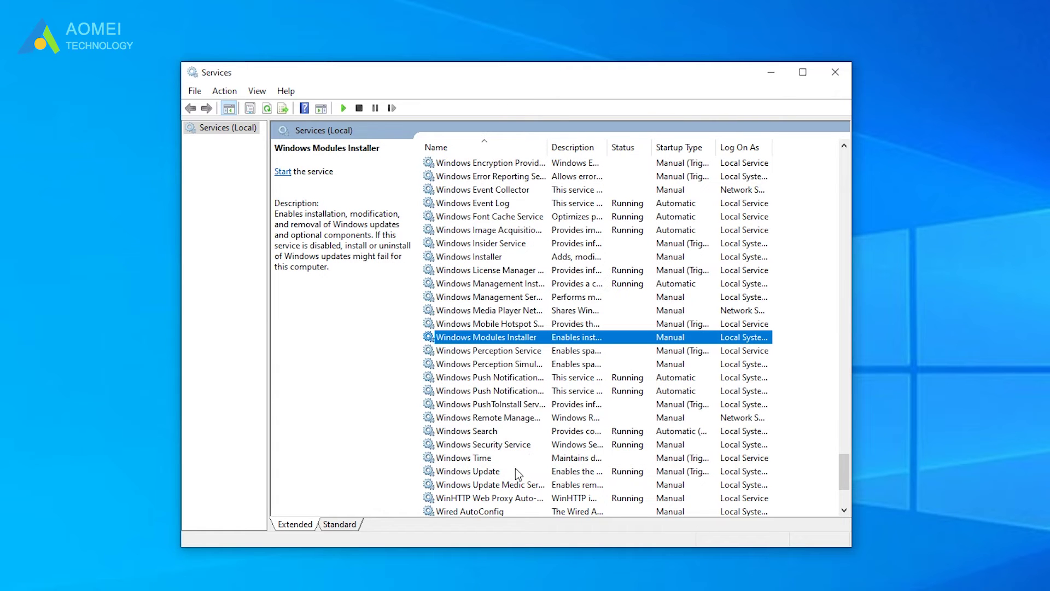
pyautogui.doubleClick(514, 471)
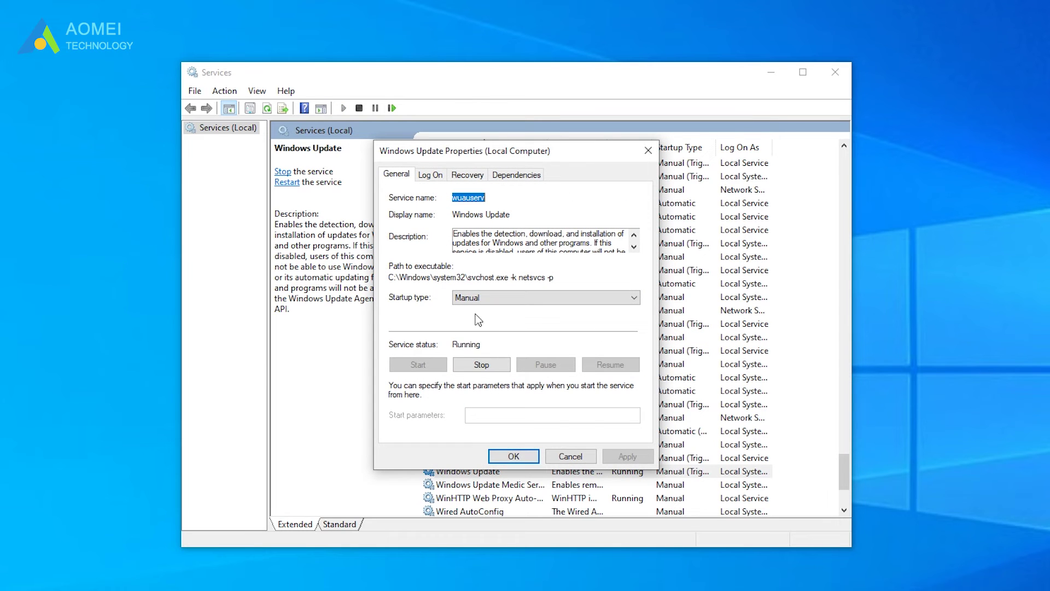
pyautogui.click(514, 456)
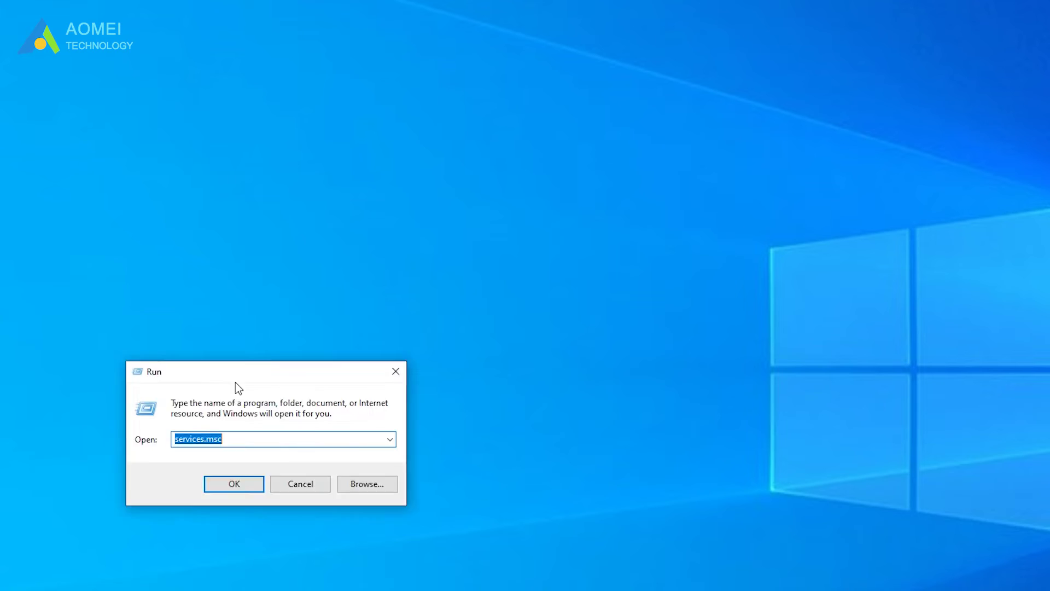
# Run 'control', open Windows Update's Change settings, and show the Important updates installation options.
pyautogui.moveTo(236, 381); pyautogui.dragTo(521, 310)
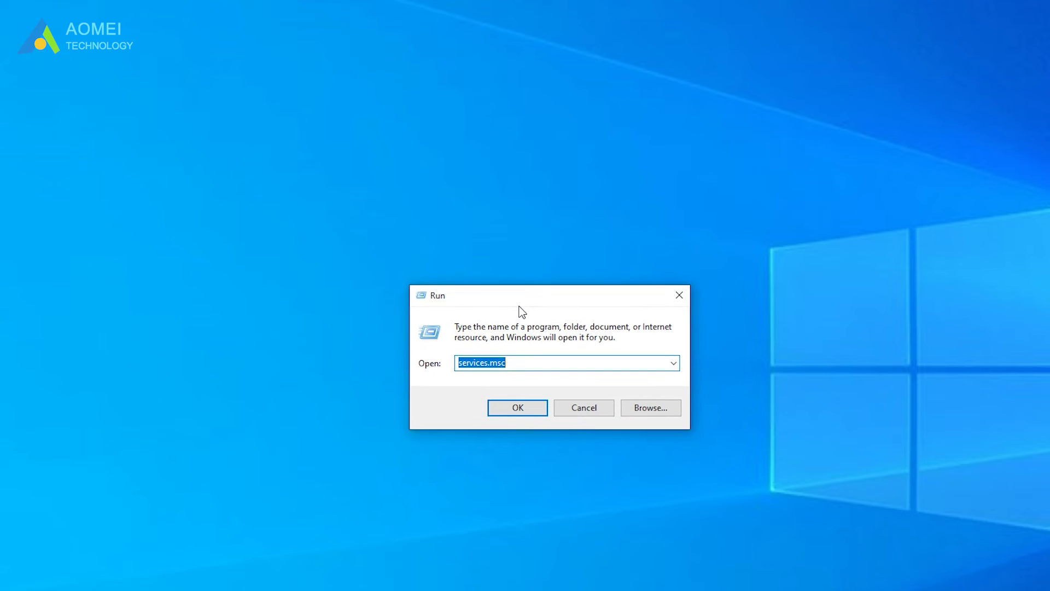
pyautogui.press('BackSpace')
pyautogui.write('control')
pyautogui.press('Return')
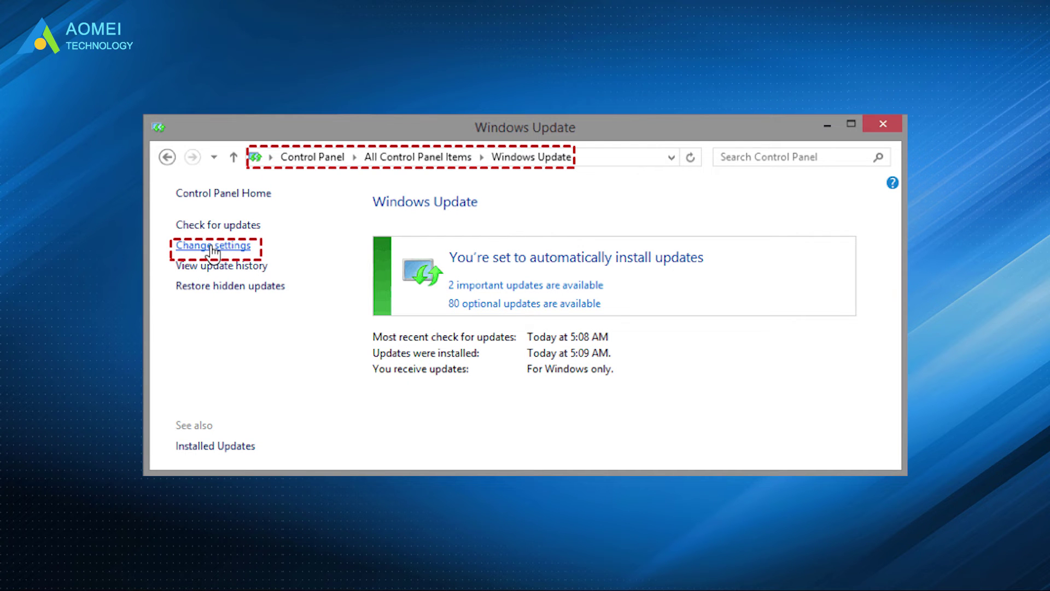
pyautogui.click(213, 245)
pyautogui.click(500, 273)
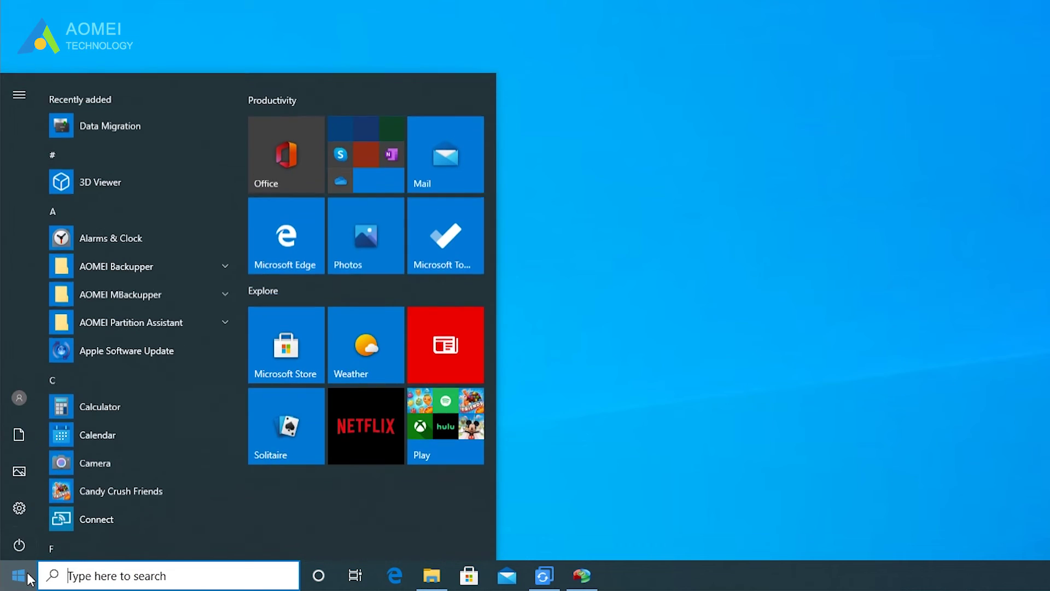
# Go to Update & Security > Troubleshoot and run the Windows Update troubleshooter.
pyautogui.click(19, 504)
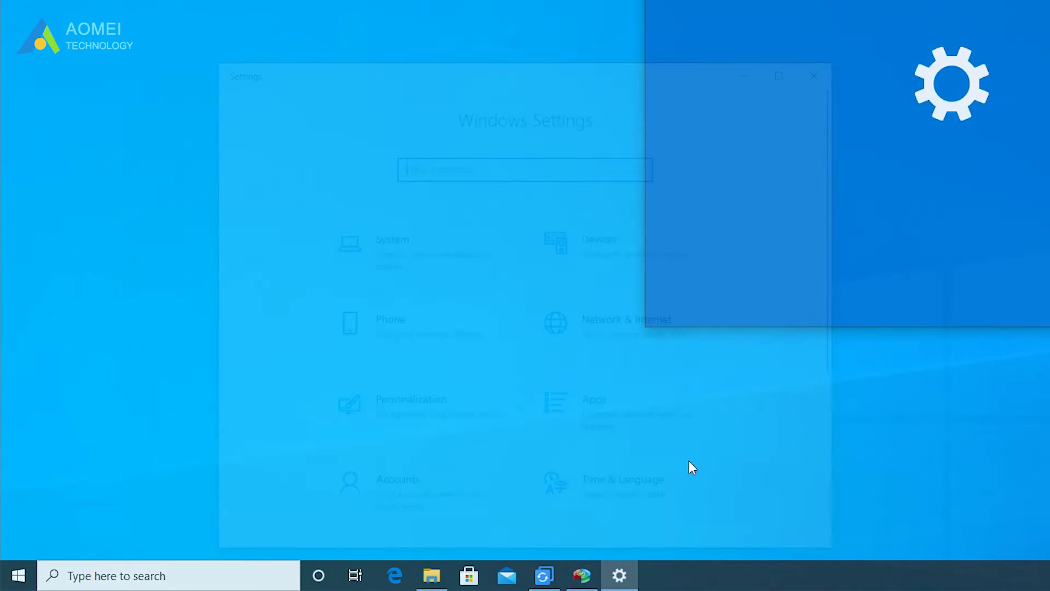
pyautogui.scroll(-5, 780, 433)
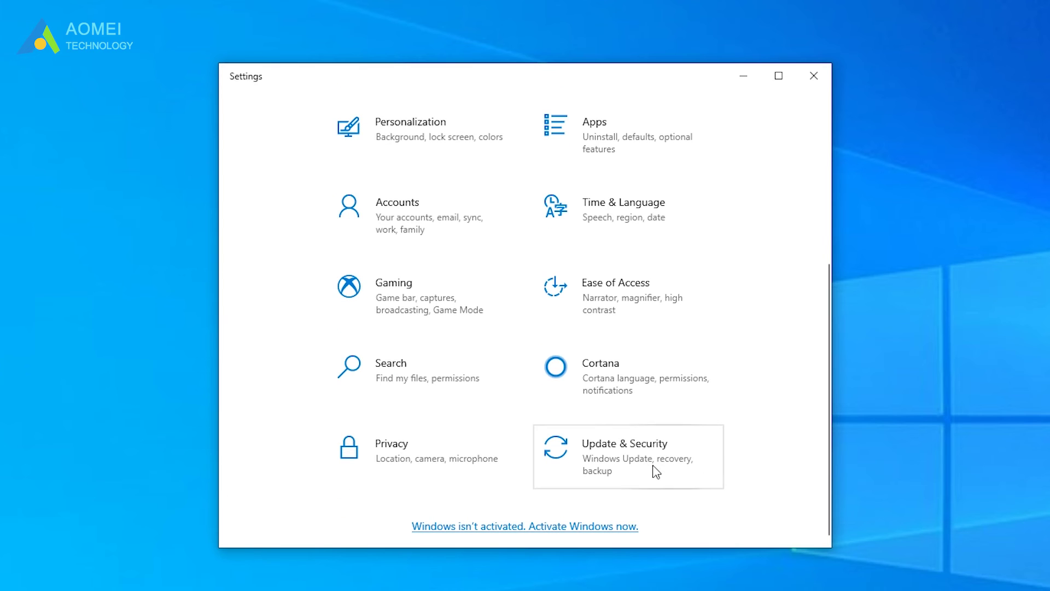
pyautogui.click(638, 470)
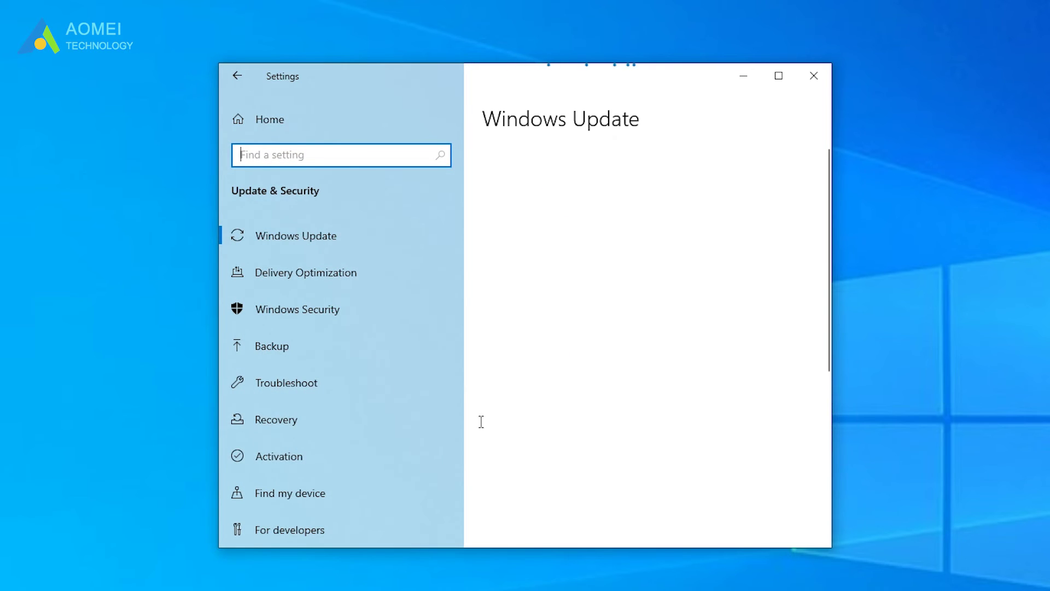
pyautogui.click(349, 389)
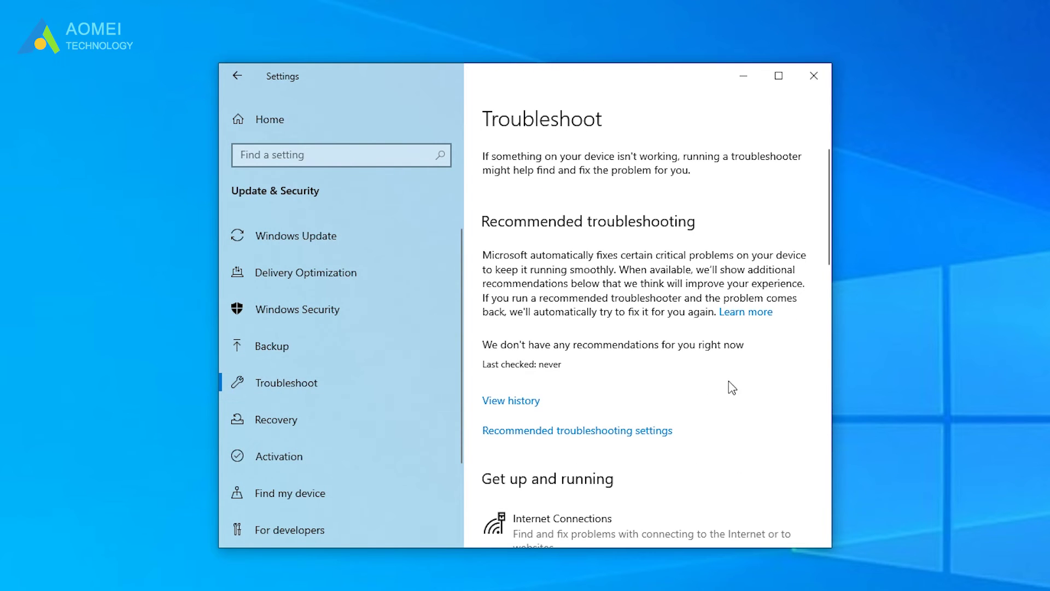
pyautogui.scroll(-5, 790, 388)
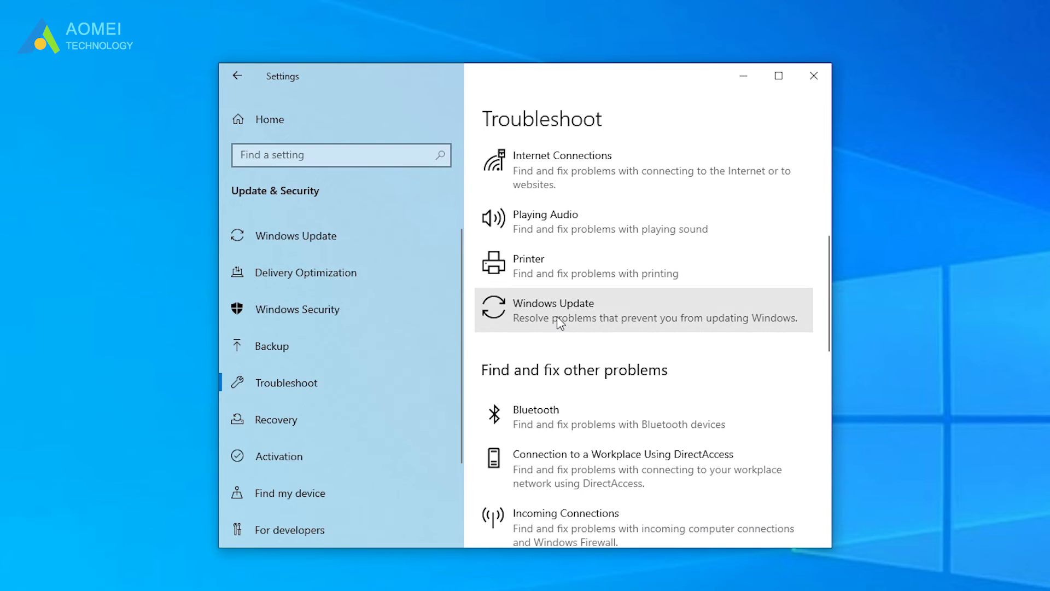
pyautogui.click(557, 317)
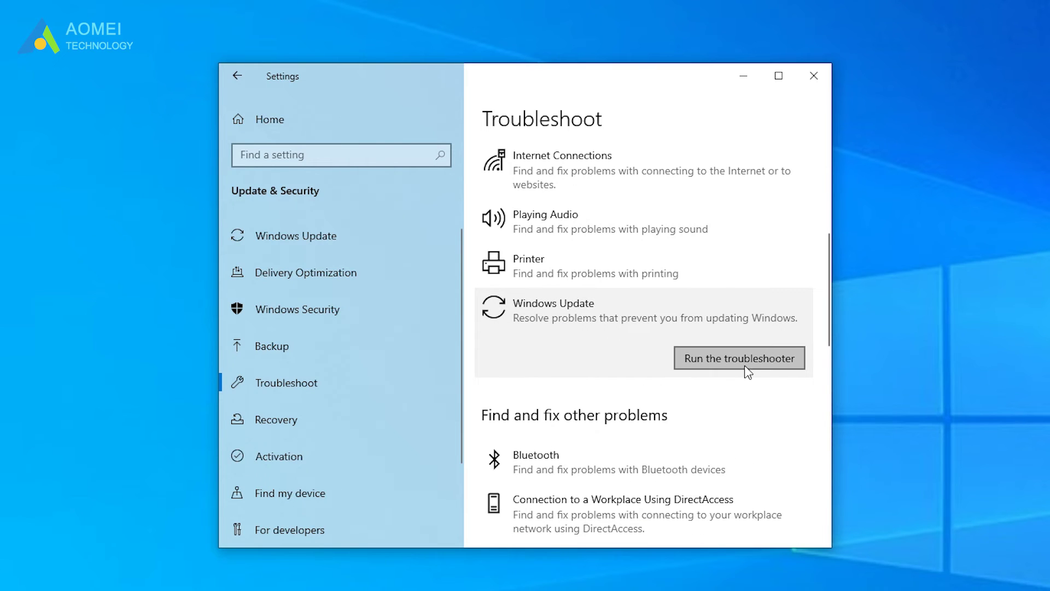
pyautogui.click(789, 358)
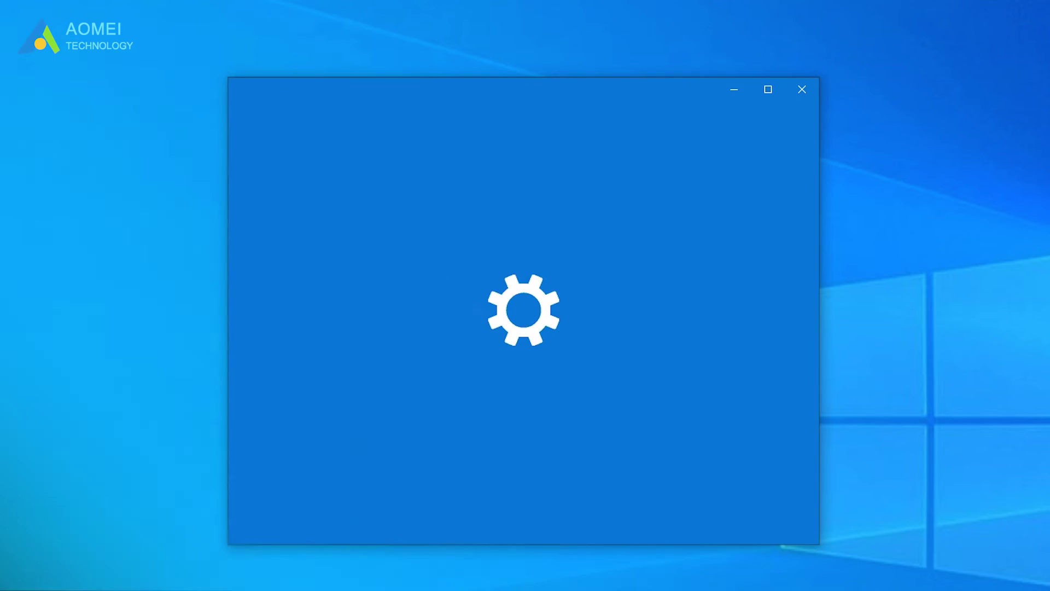
# Open Windows Update Advanced options and show the Pause updates Select date list.
pyautogui.scroll(-5, 756, 515)
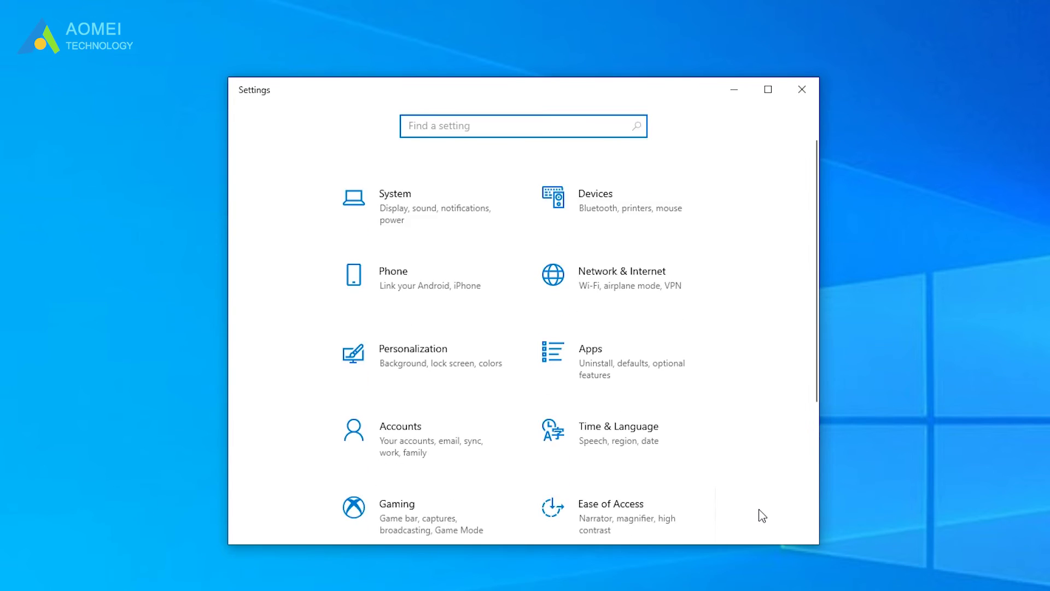
pyautogui.click(608, 453)
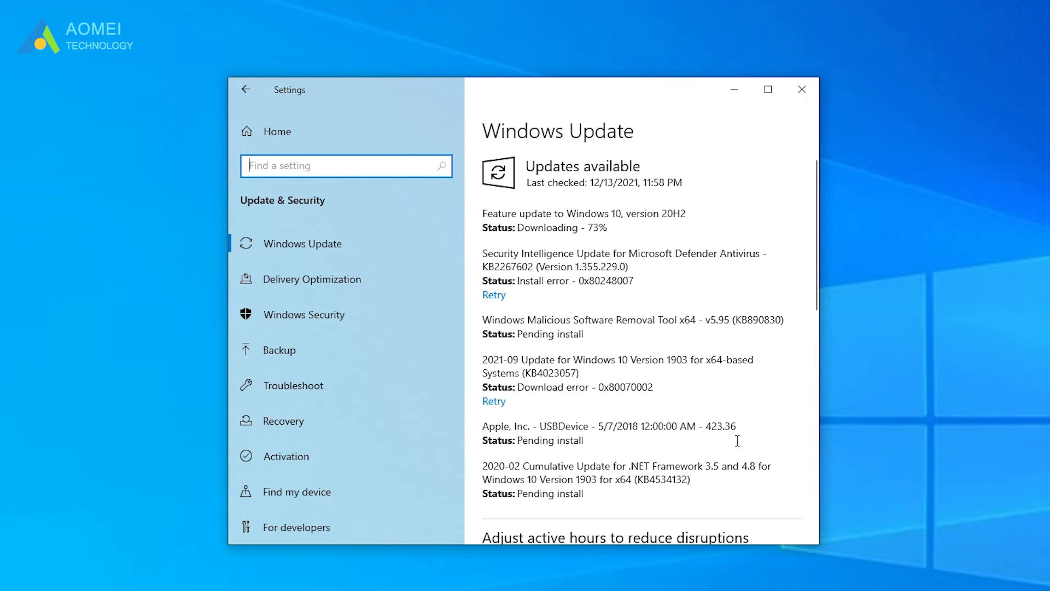
pyautogui.scroll(-8, 746, 442)
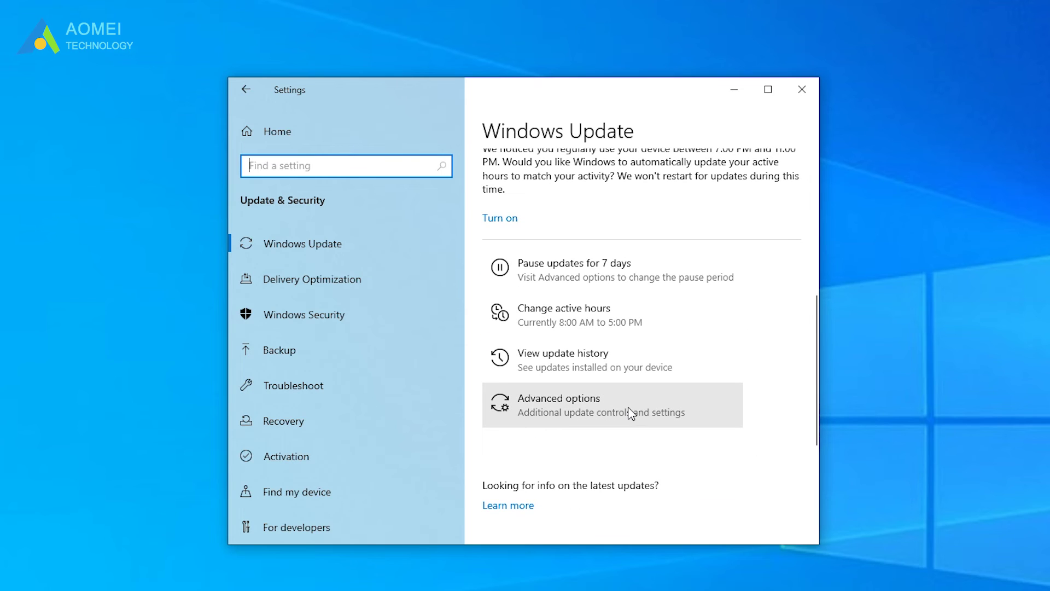
pyautogui.click(630, 414)
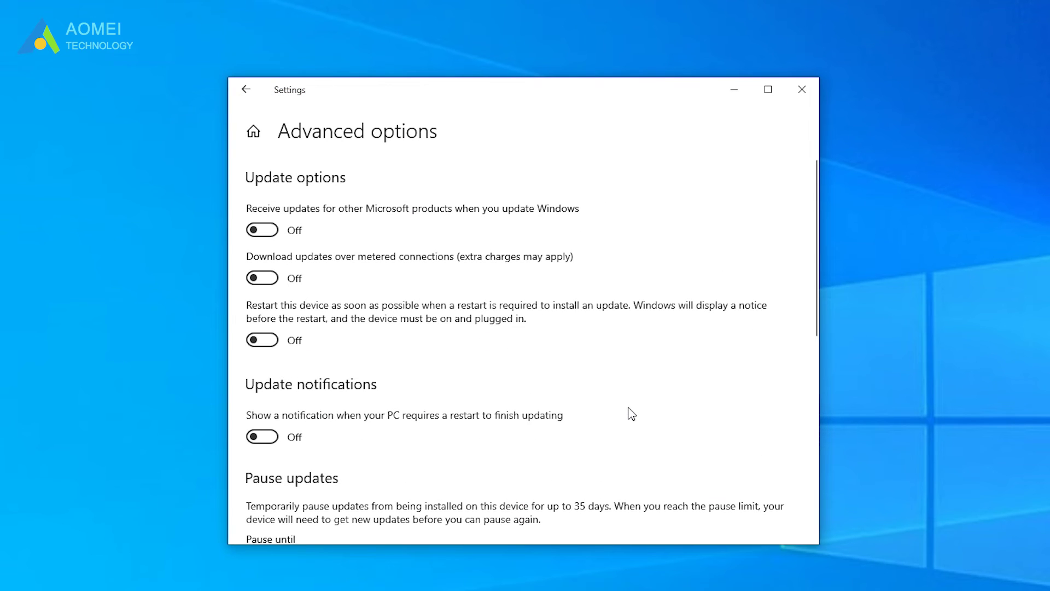
pyautogui.scroll(-5, 630, 414)
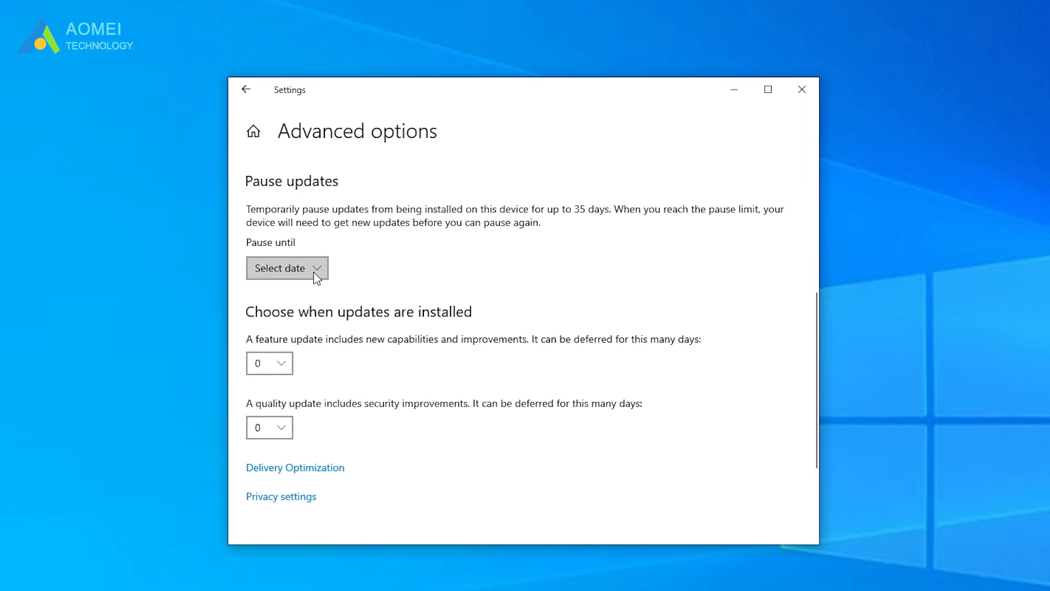
pyautogui.click(317, 278)
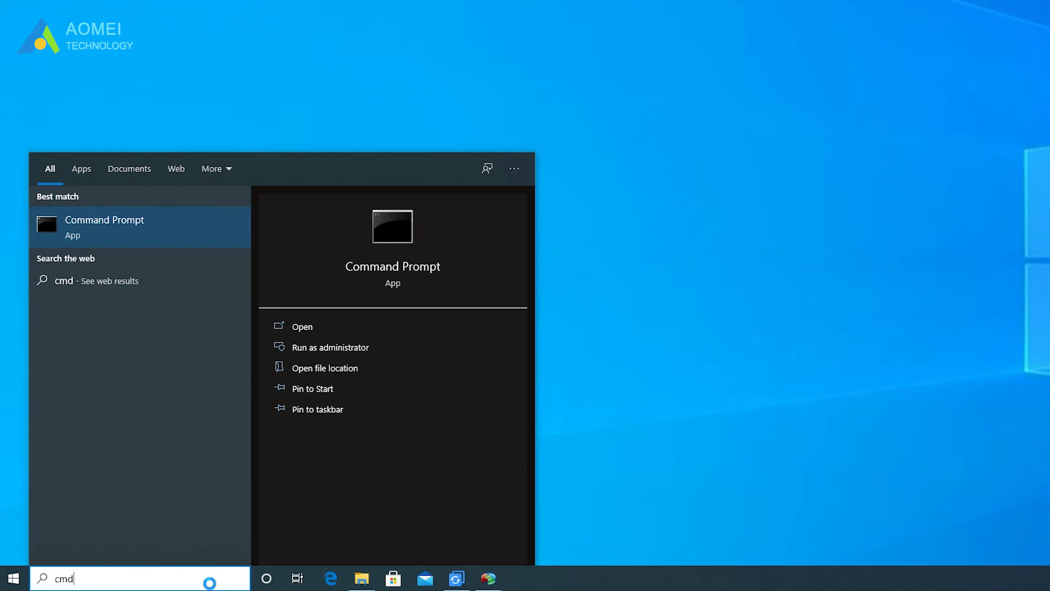
# Open Command Prompt as administrator and run sfc /scannow.
pyautogui.click(372, 358)
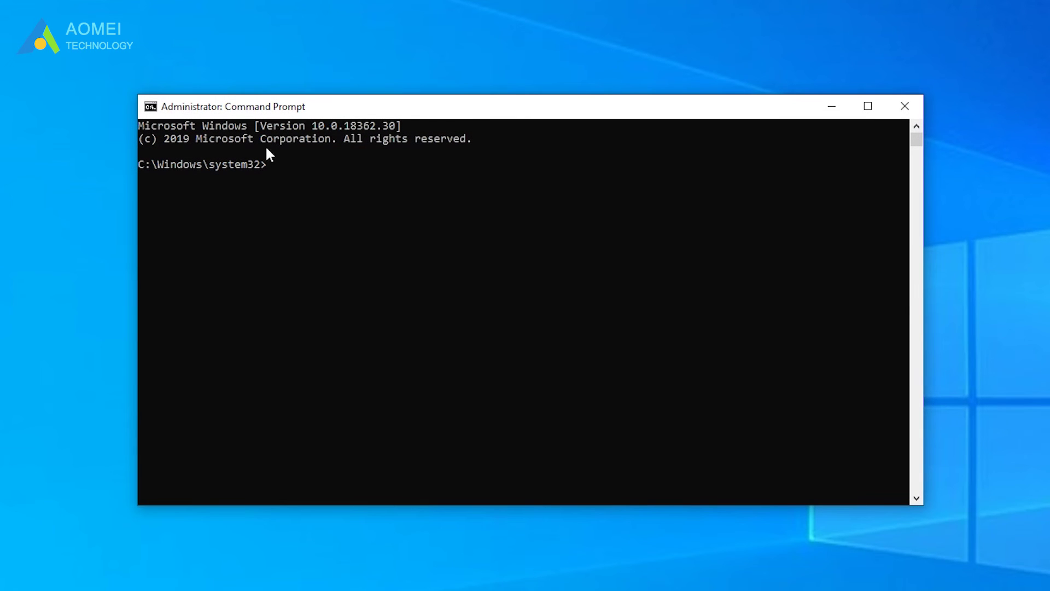
pyautogui.write('sfc /scannow')
pyautogui.press('Return')
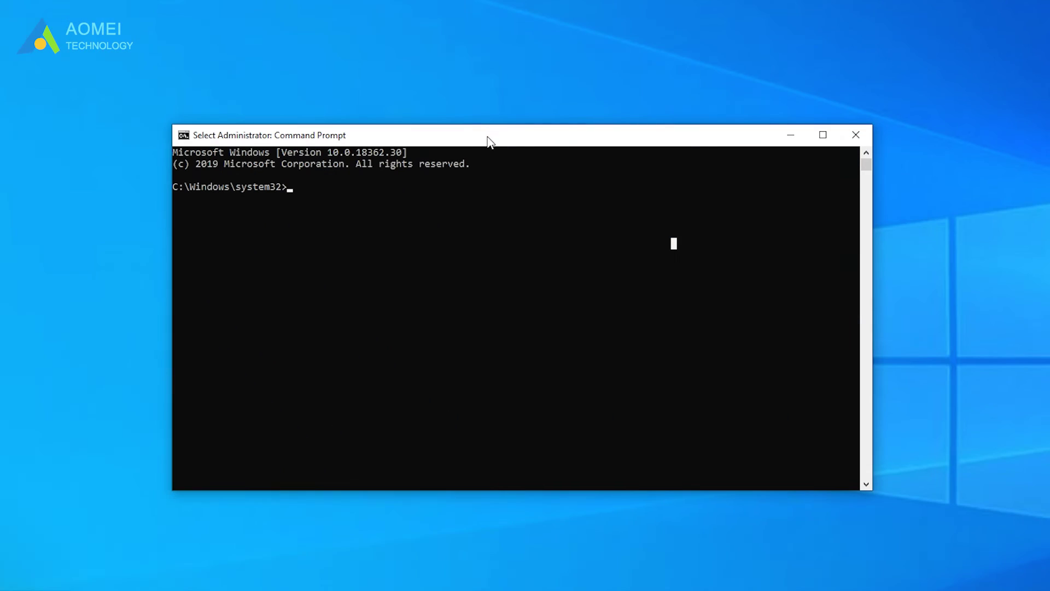
# Paste and run Dism.exe /Online /Cleanup-Image /Restorehealth at the prompt.
pyautogui.rightClick(292, 187)
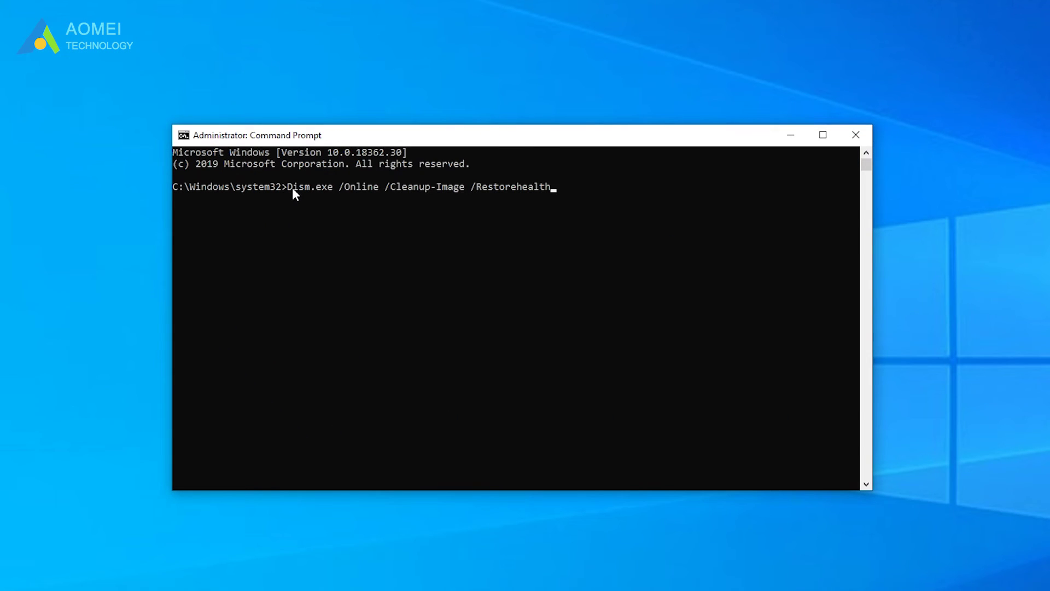
pyautogui.press('Return')
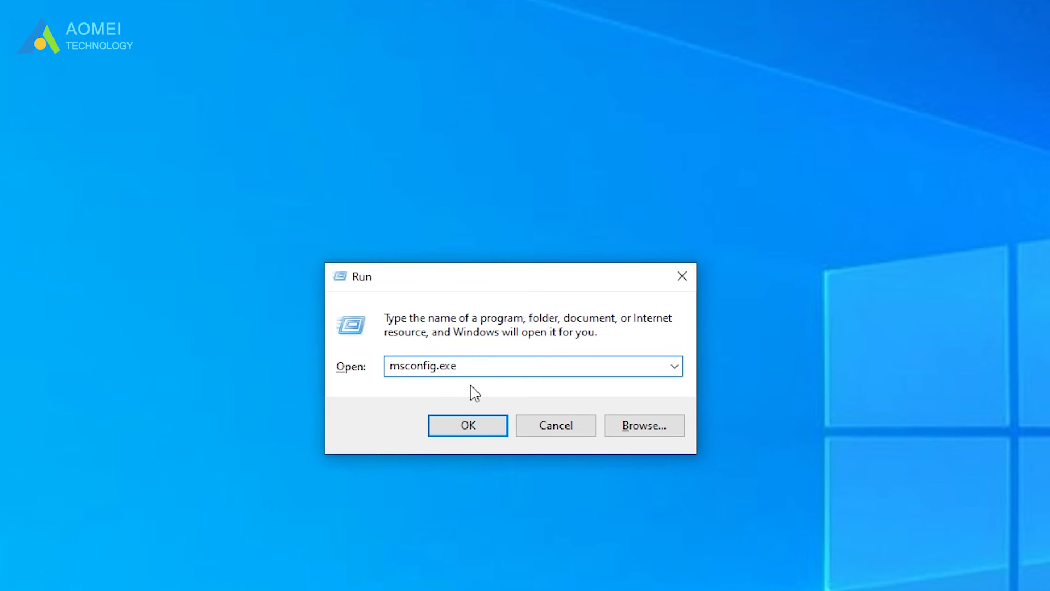
# Launch msconfig.exe and select Normal startup on the General tab.
pyautogui.click(470, 429)
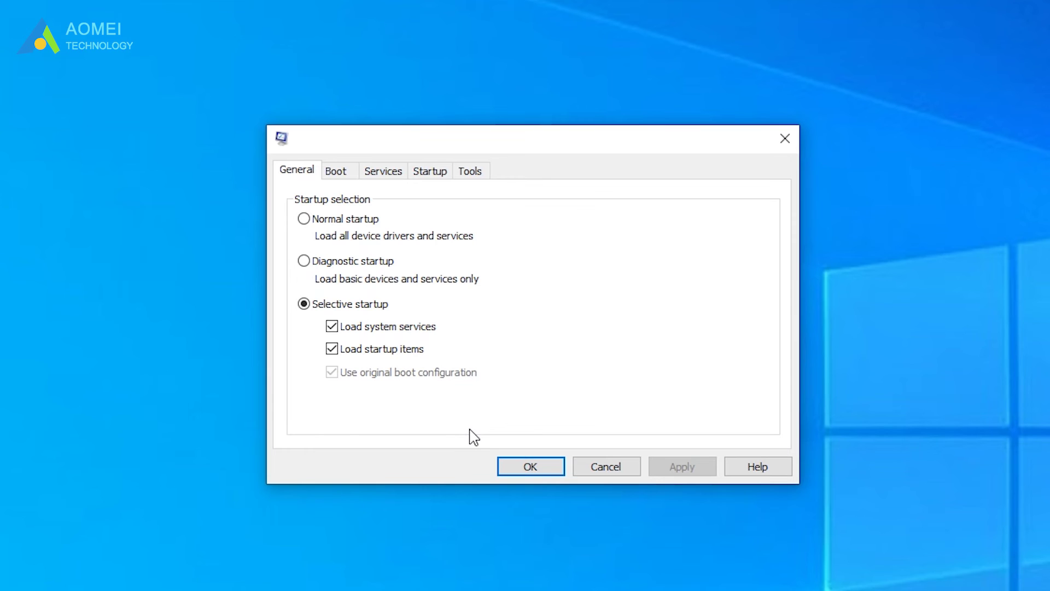
pyautogui.click(366, 220)
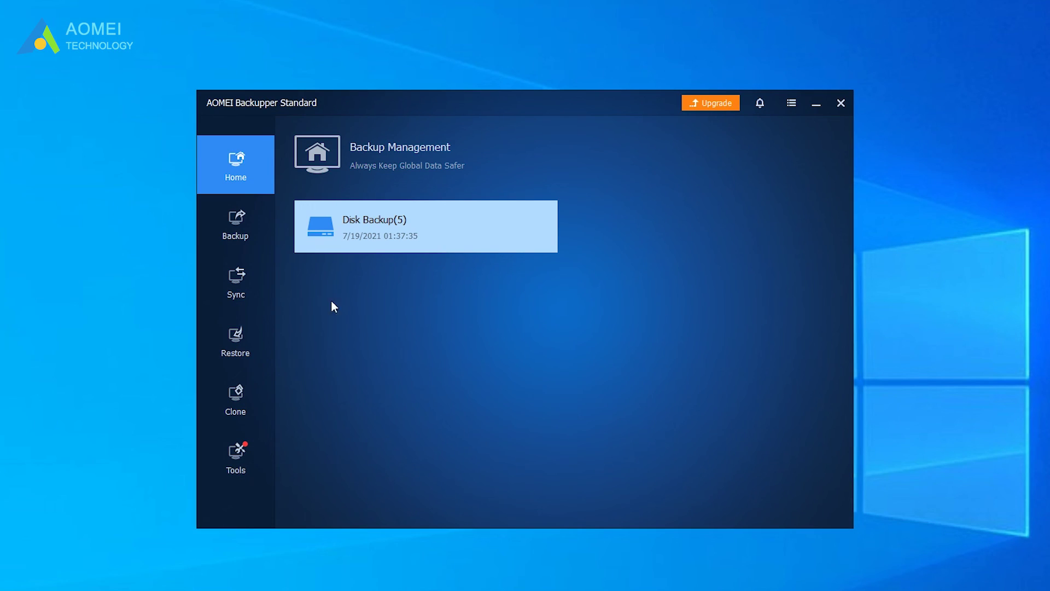
# Browse AOMEI Backupper's backup types, then show the Restore page with Select Task and Select Image File.
pyautogui.click(266, 236)
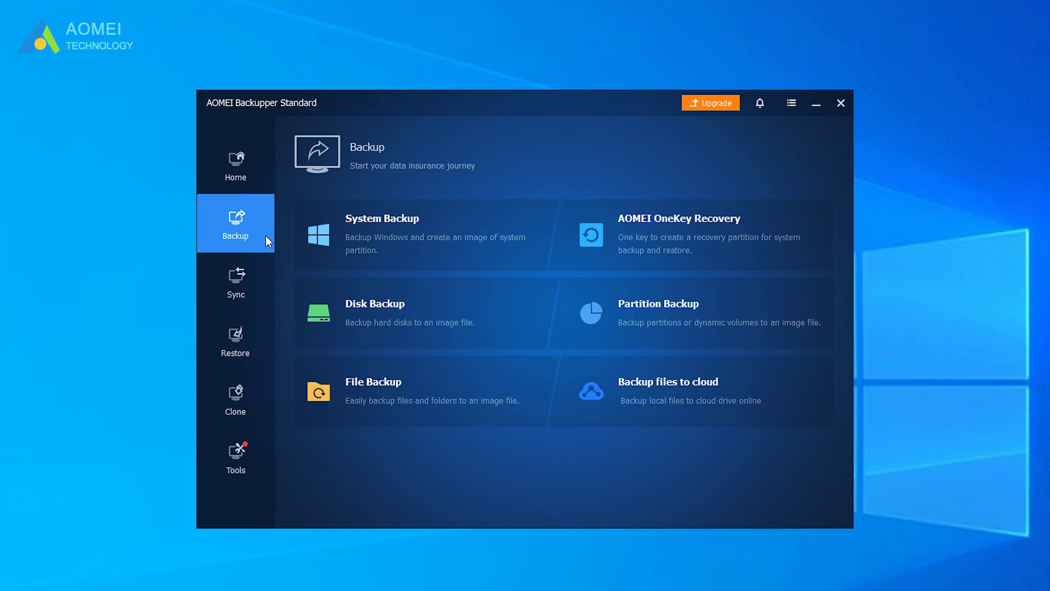
pyautogui.click(251, 333)
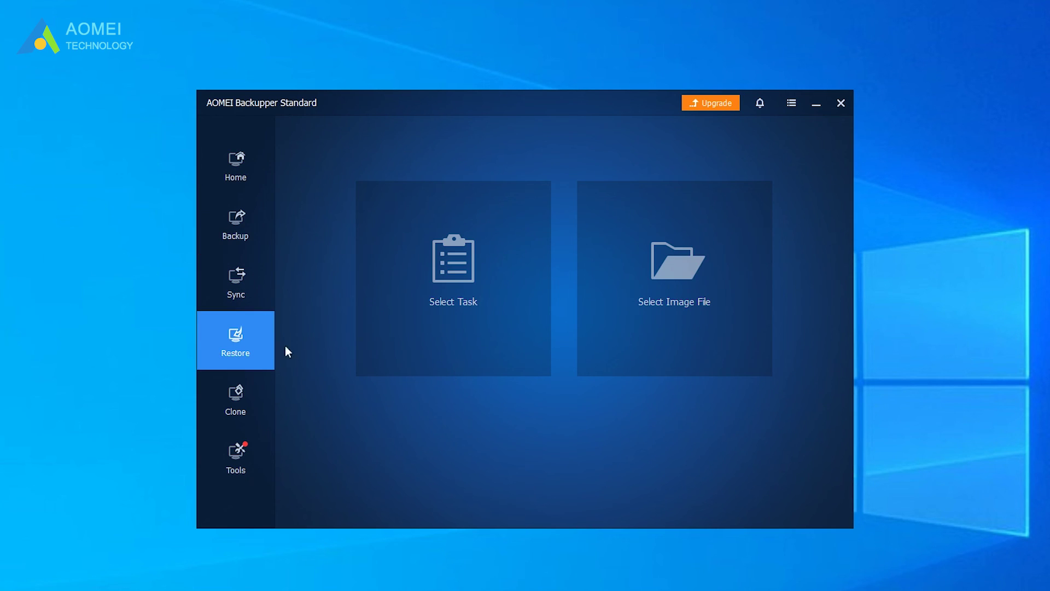